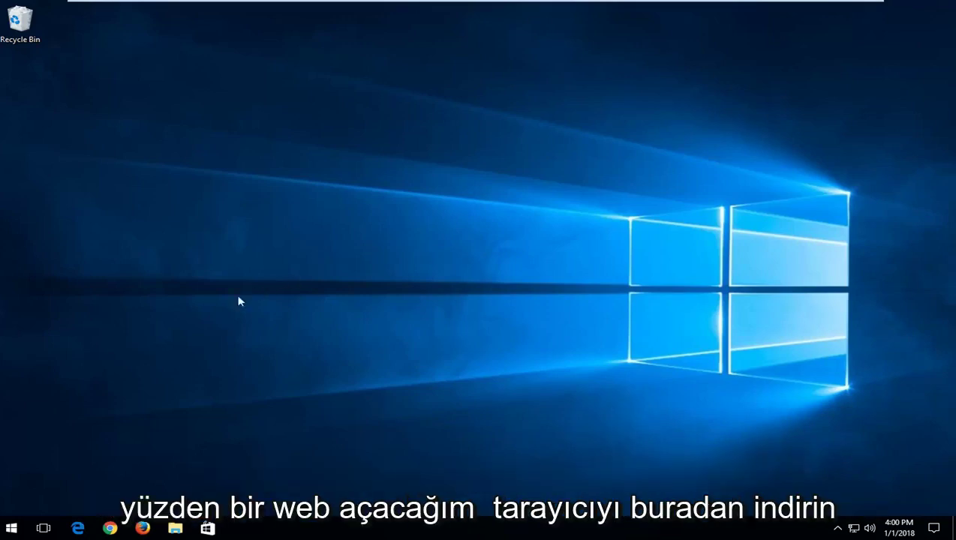
Step: Search Google for 'ccleaner' in Chrome and maximize the browser window
{"action": "left_click", "coordinate": [110, 527]}
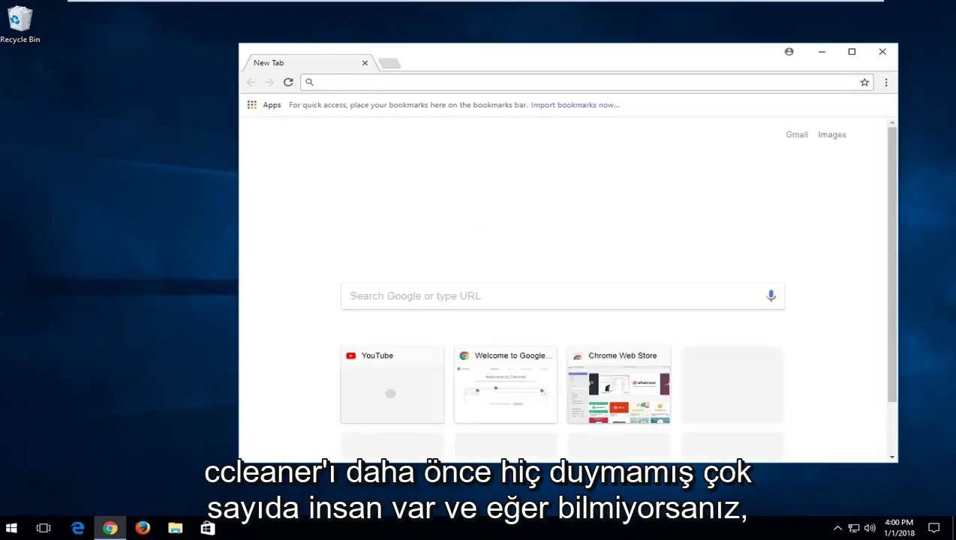
{"action": "type", "text": "ccleaner"}
{"action": "key", "text": "Return"}
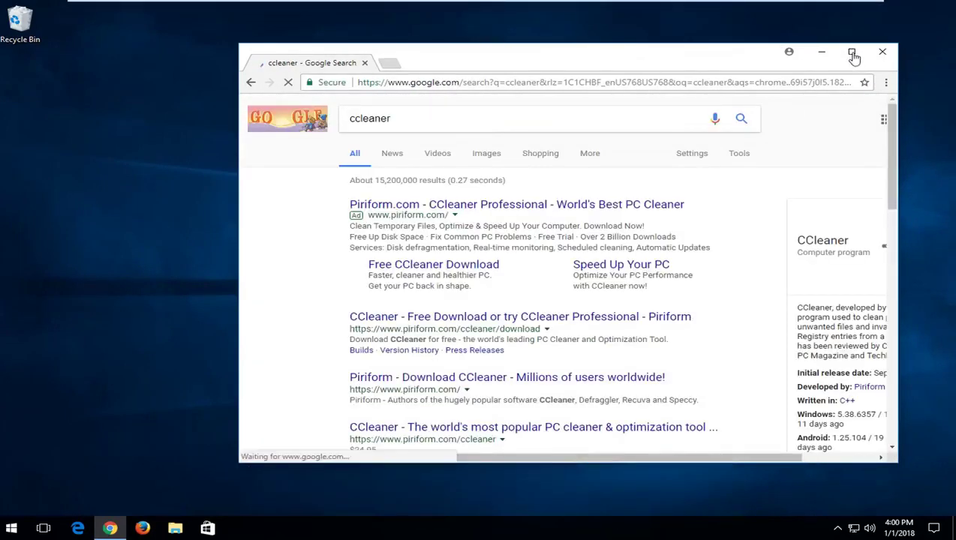
{"action": "left_click", "coordinate": [853, 52]}
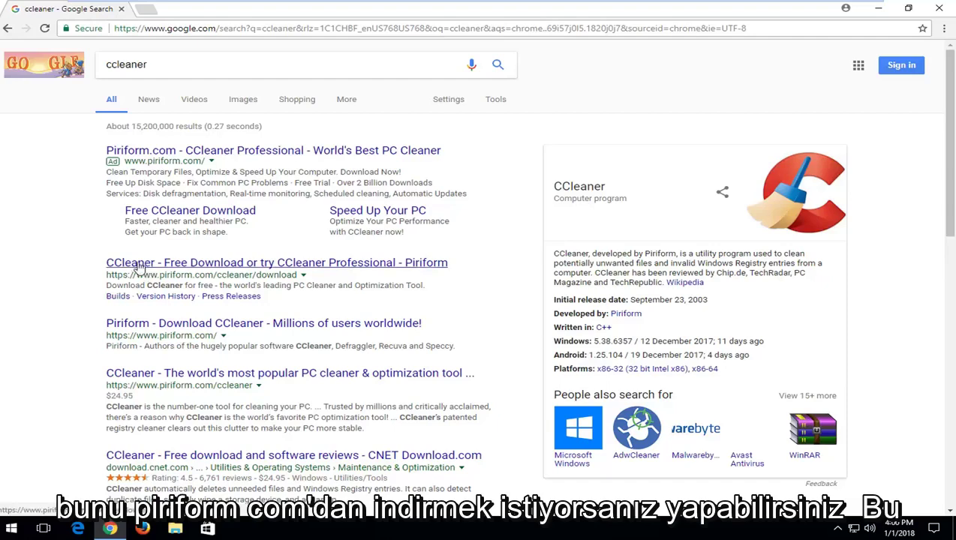
Step: Open Piriform's 'CCleaner - Free Download' page and download the free ccsetup538.exe installer
{"action": "left_click", "coordinate": [137, 266]}
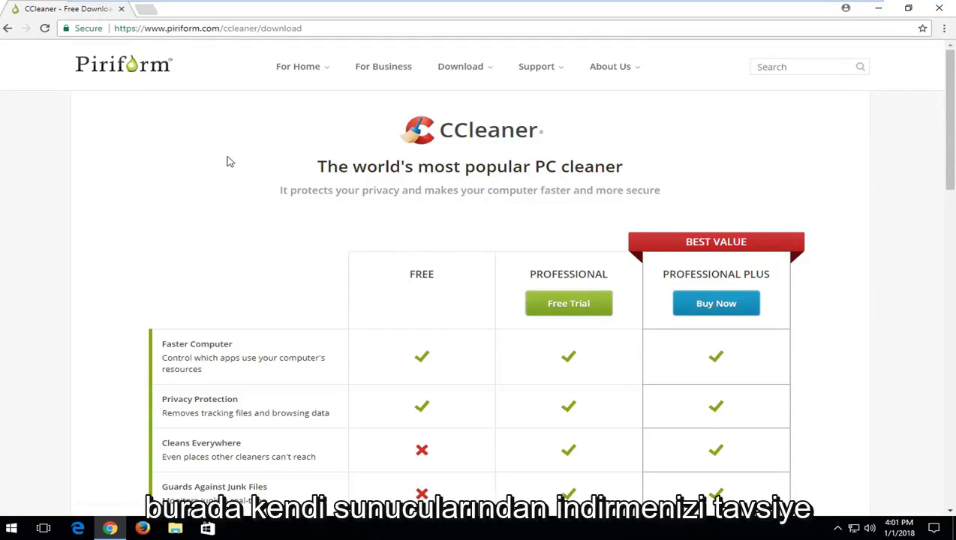
{"action": "scroll", "coordinate": [415, 267], "scroll_direction": "down", "scroll_amount": 1}
{"action": "scroll", "coordinate": [417, 226], "scroll_direction": "down", "scroll_amount": 1}
{"action": "scroll", "coordinate": [414, 195], "scroll_direction": "down", "scroll_amount": 2}
{"action": "scroll", "coordinate": [424, 225], "scroll_direction": "down", "scroll_amount": 3}
{"action": "left_click", "coordinate": [409, 270]}
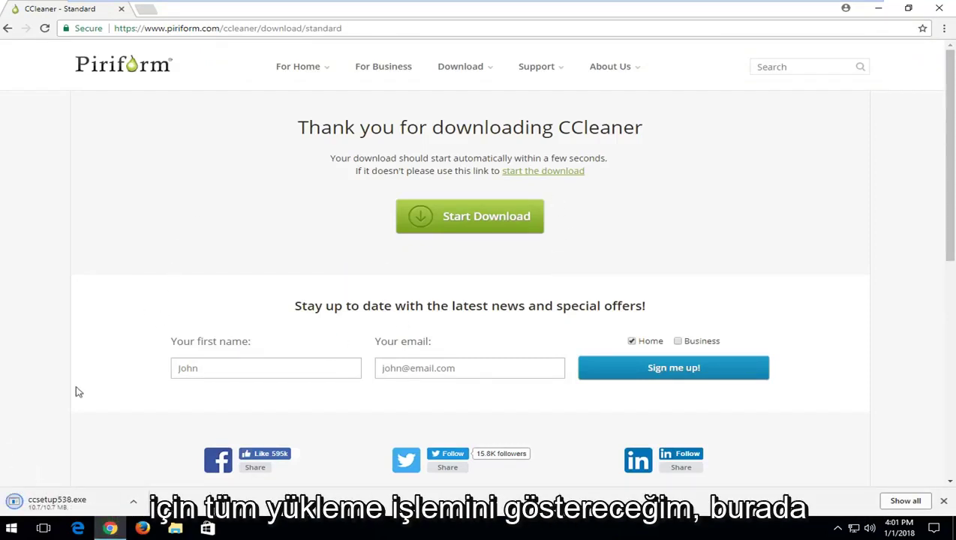
Step: Launch the downloaded ccsetup538.exe installer and approve its UAC prompt
{"action": "left_click", "coordinate": [52, 501]}
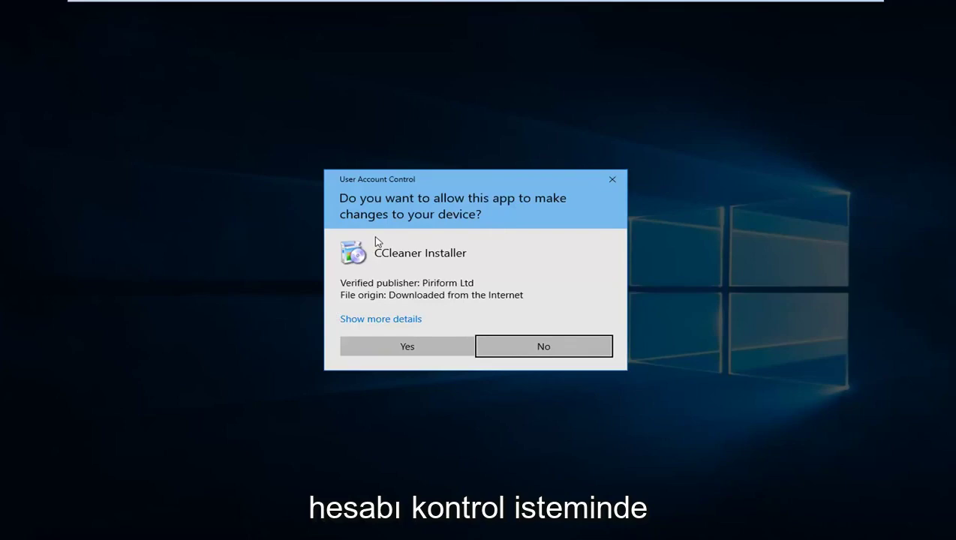
{"action": "left_click", "coordinate": [385, 343]}
{"action": "left_click", "coordinate": [879, 8]}
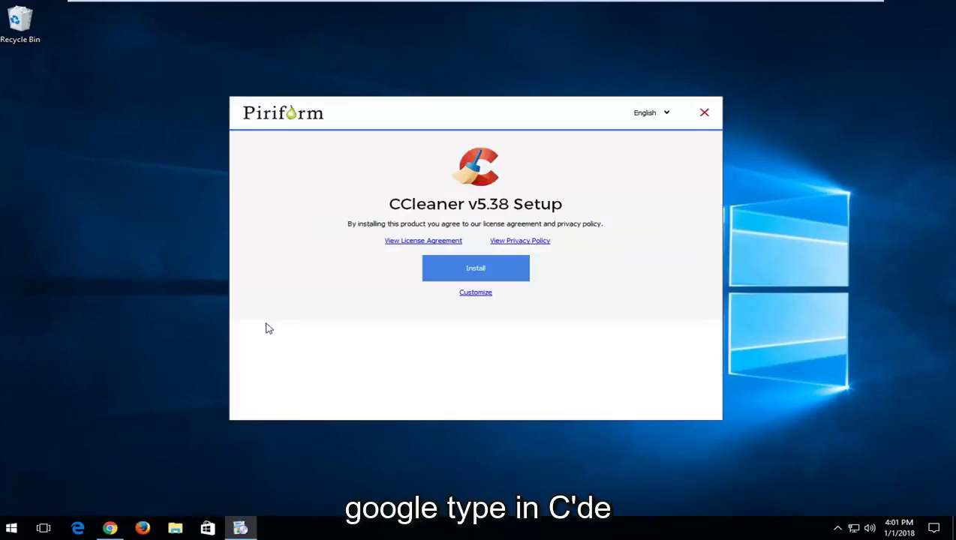
Step: Install CCleaner v5.38 without Avast Free Antivirus, with release notes turned off
{"action": "left_click", "coordinate": [475, 294]}
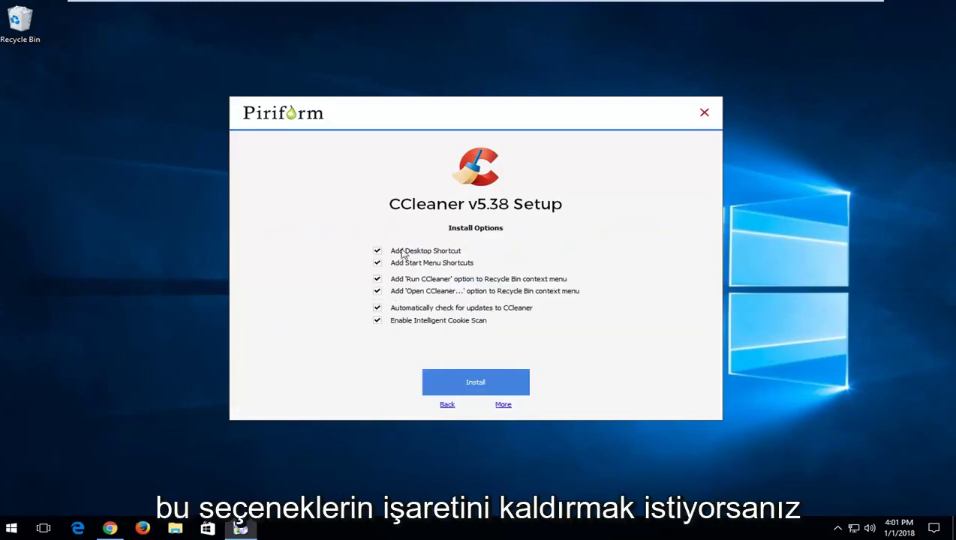
{"action": "left_click", "coordinate": [444, 405]}
{"action": "left_click", "coordinate": [256, 380]}
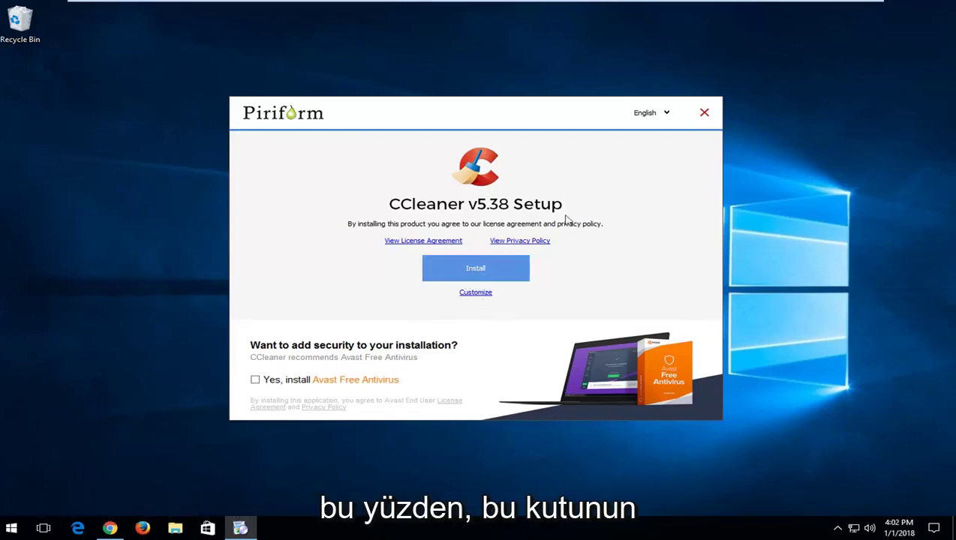
{"action": "left_click", "coordinate": [477, 268]}
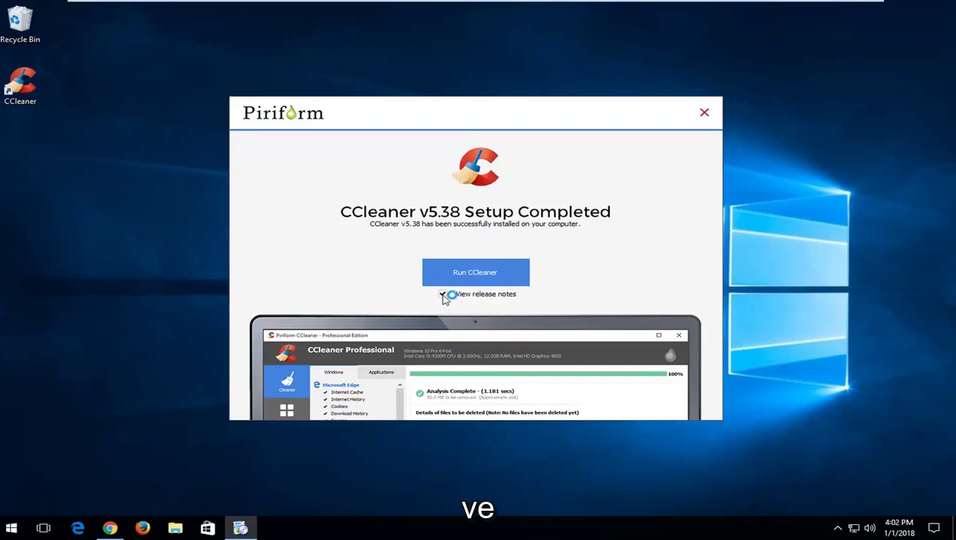
{"action": "left_click", "coordinate": [444, 295]}
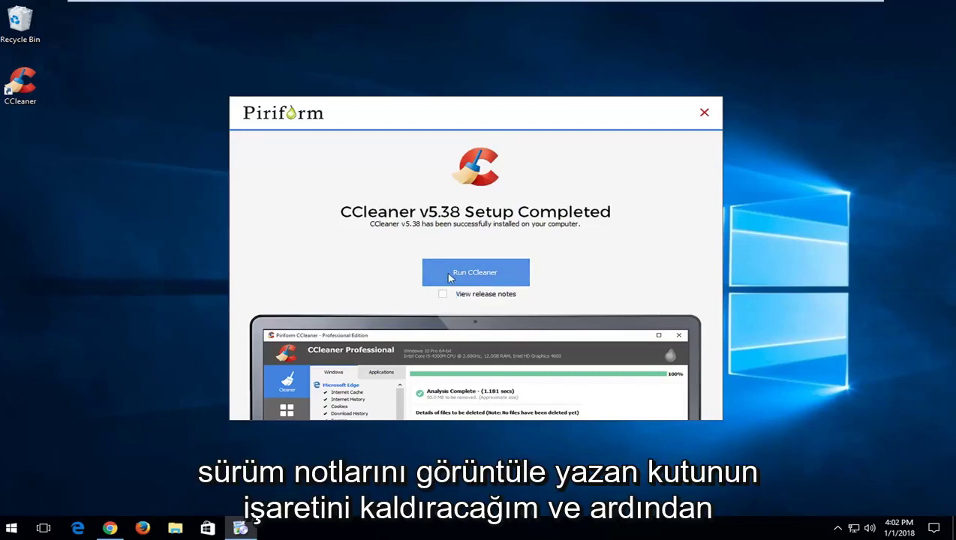
Step: Run the newly installed CCleaner v5.38 and go to its Tools section
{"action": "left_click", "coordinate": [449, 275]}
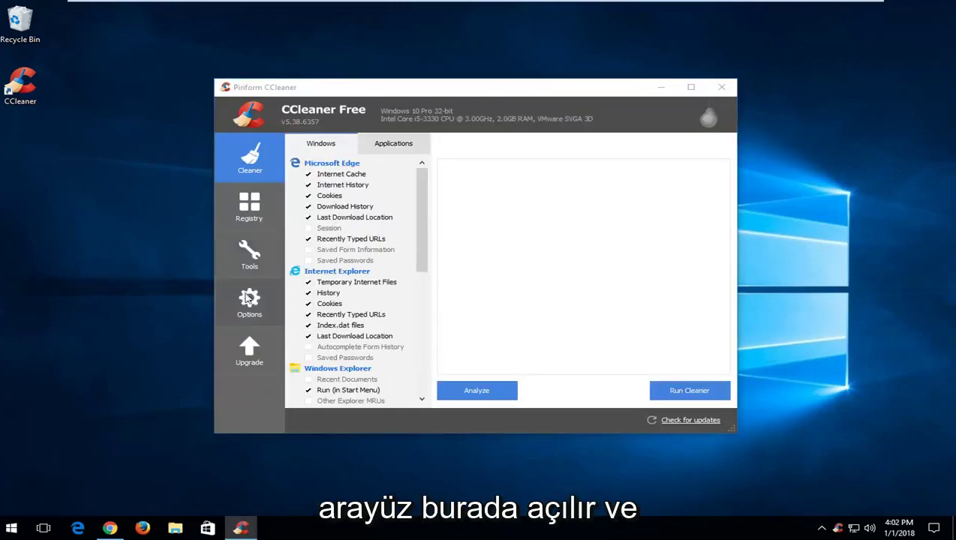
{"action": "left_click", "coordinate": [253, 257]}
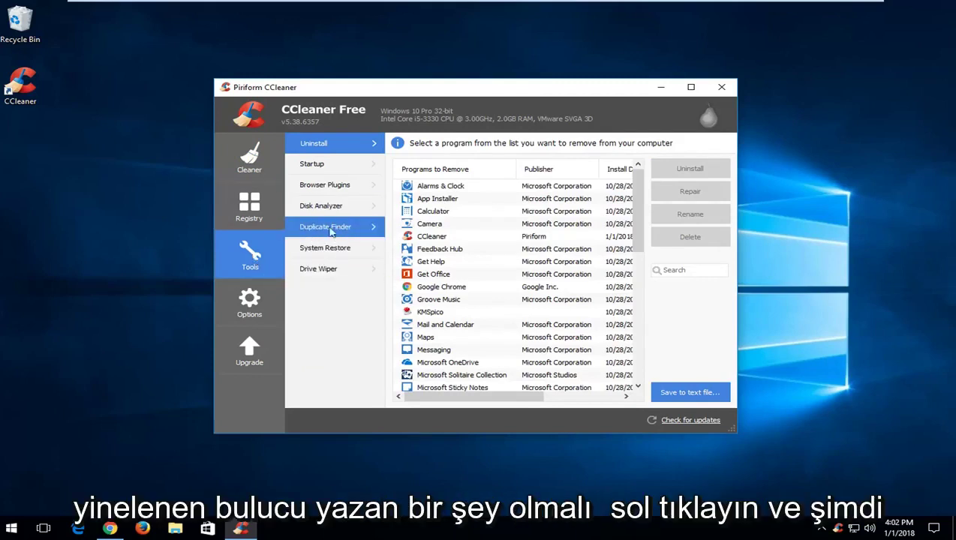
Step: Open Duplicate Finder and review its search options for drive C:
{"action": "left_click", "coordinate": [341, 229]}
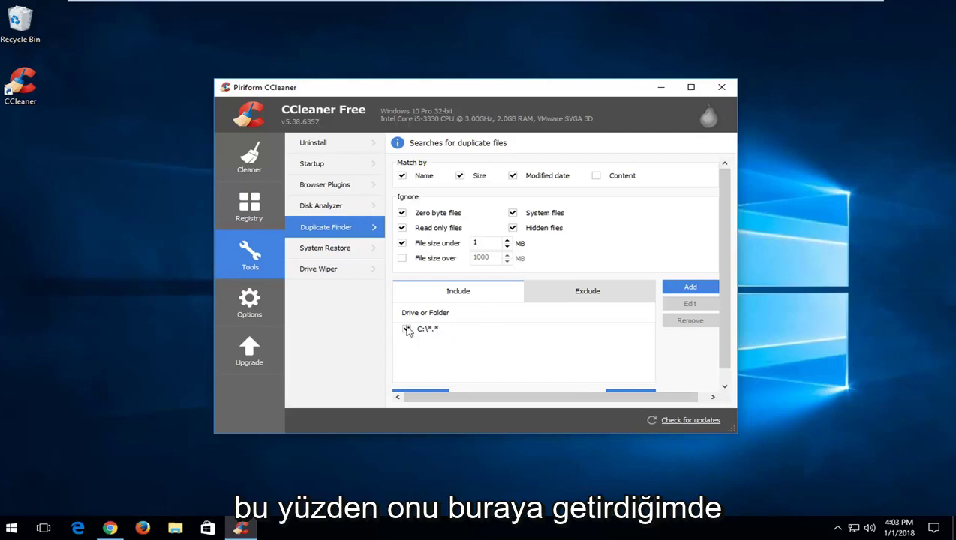
{"action": "scroll", "coordinate": [664, 277], "scroll_direction": "down", "scroll_amount": 1}
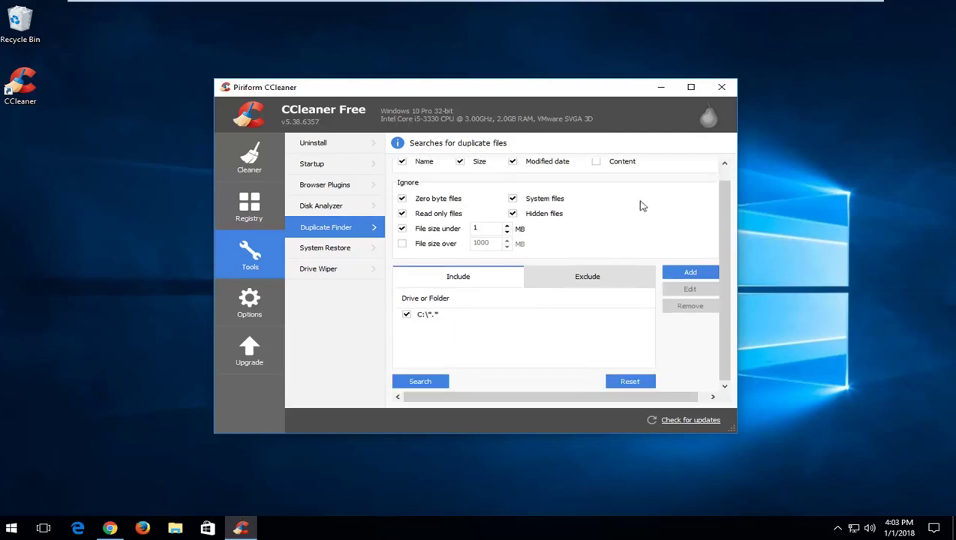
{"action": "scroll", "coordinate": [697, 197], "scroll_direction": "up", "scroll_amount": 1}
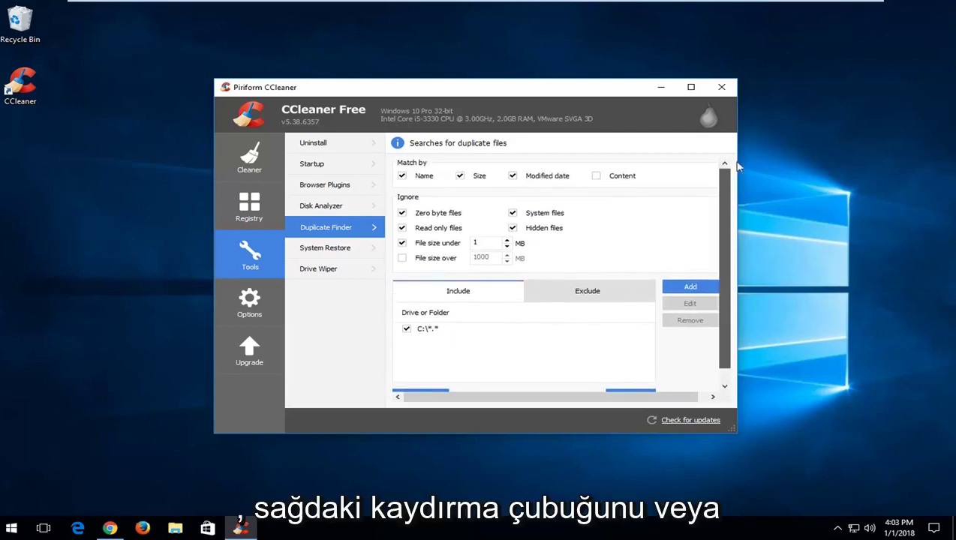
{"action": "scroll", "coordinate": [673, 188], "scroll_direction": "down", "scroll_amount": 1}
{"action": "scroll", "coordinate": [670, 208], "scroll_direction": "up", "scroll_amount": 1}
{"action": "scroll", "coordinate": [671, 208], "scroll_direction": "down", "scroll_amount": 1}
Step: Search drive C: for duplicates, widen the Name column, and tick the first GoogleUpdateSetup.exe copy
{"action": "left_click", "coordinate": [443, 382]}
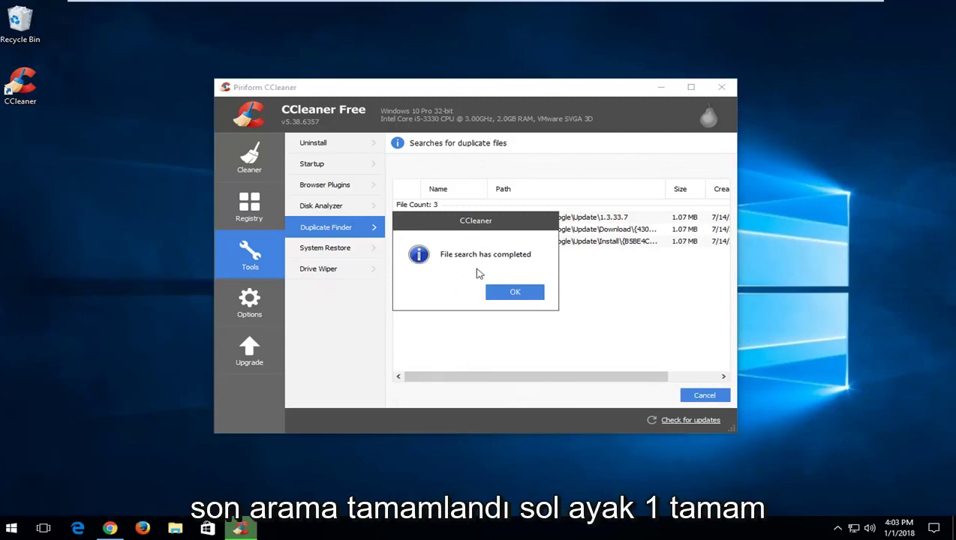
{"action": "left_click", "coordinate": [515, 293]}
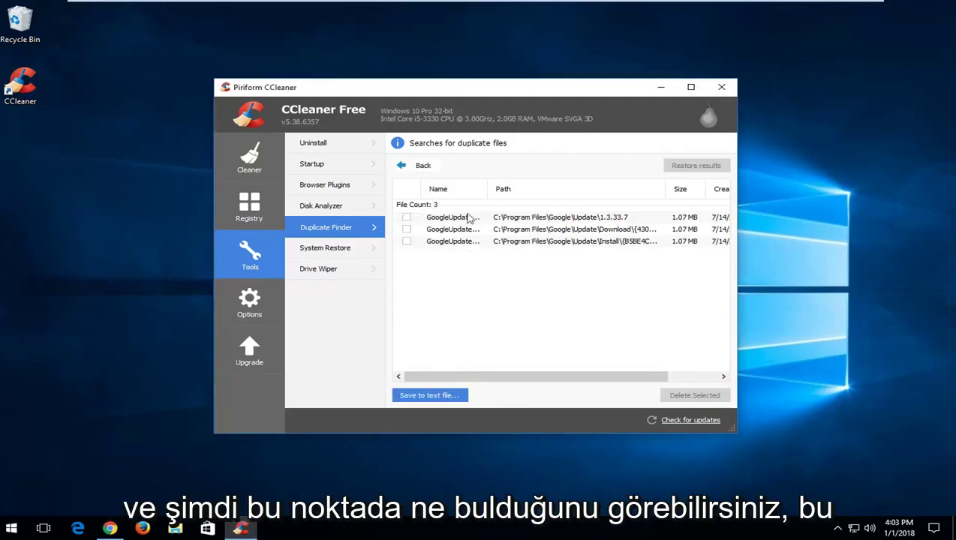
{"action": "left_click_drag", "start_coordinate": [488, 189], "coordinate": [553, 189]}
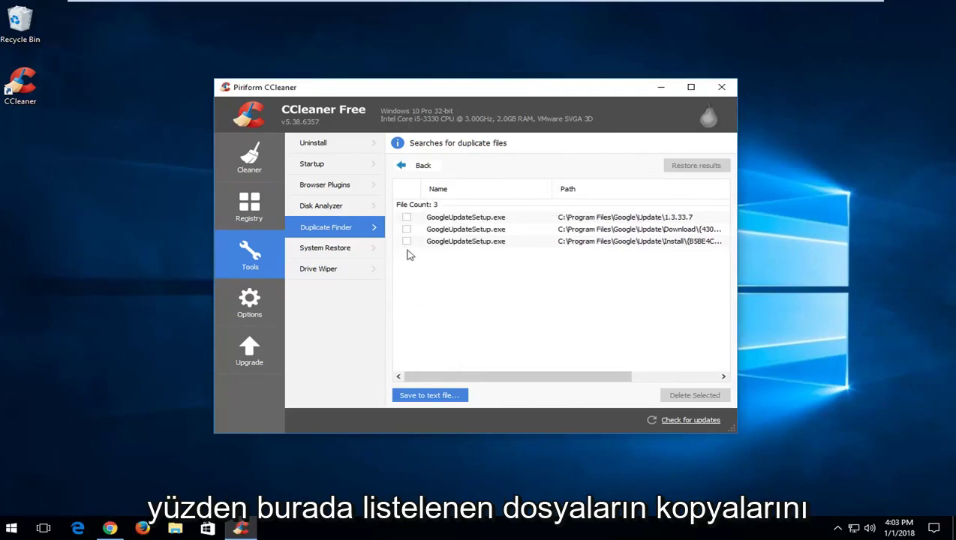
{"action": "left_click_drag", "start_coordinate": [481, 376], "coordinate": [367, 348]}
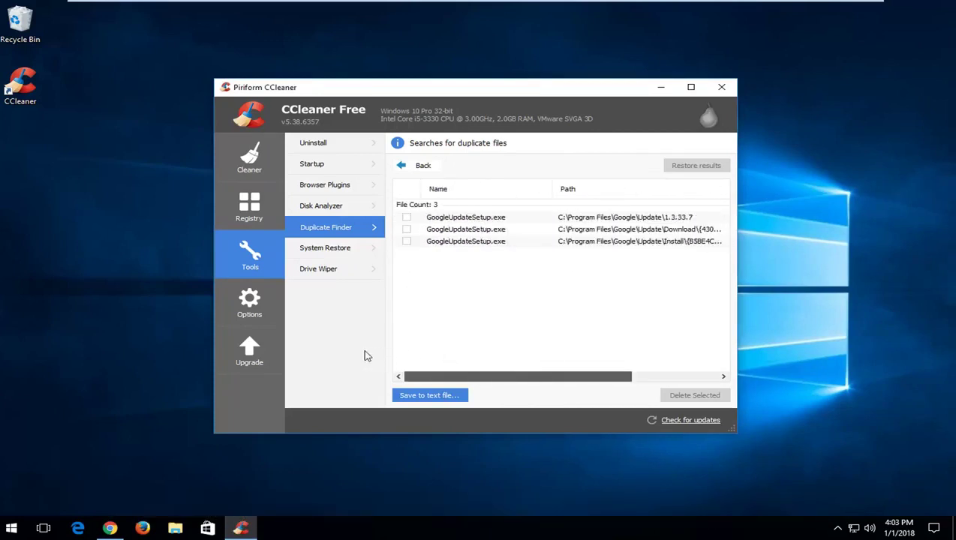
{"action": "left_click", "coordinate": [406, 217]}
Step: Tick the second GoogleUpdateSetup.exe duplicate and permanently delete both selected files
{"action": "left_click", "coordinate": [406, 229]}
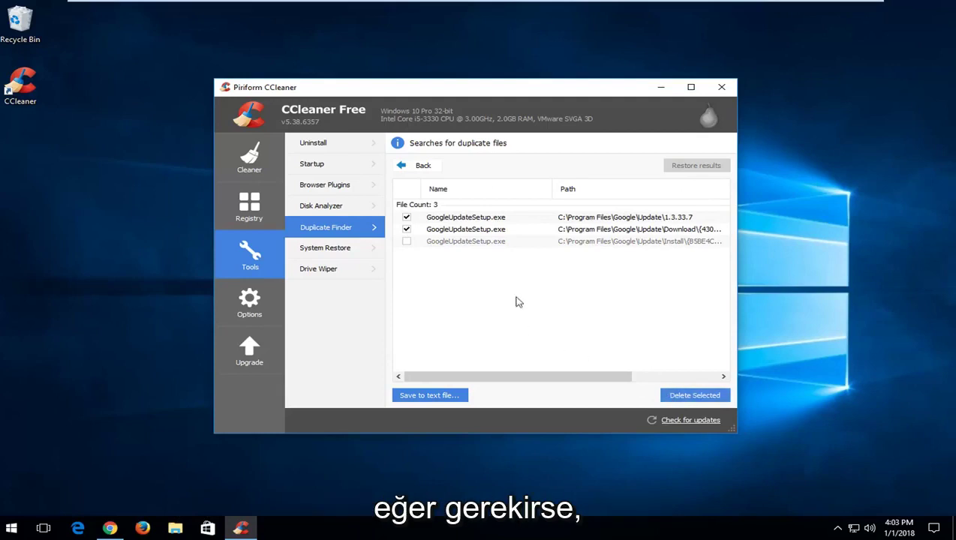
{"action": "mouse_move", "coordinate": [555, 377]}
{"action": "left_mouse_down"}
{"action": "mouse_move", "coordinate": [379, 357]}
{"action": "mouse_move", "coordinate": [382, 350]}
{"action": "left_mouse_up"}
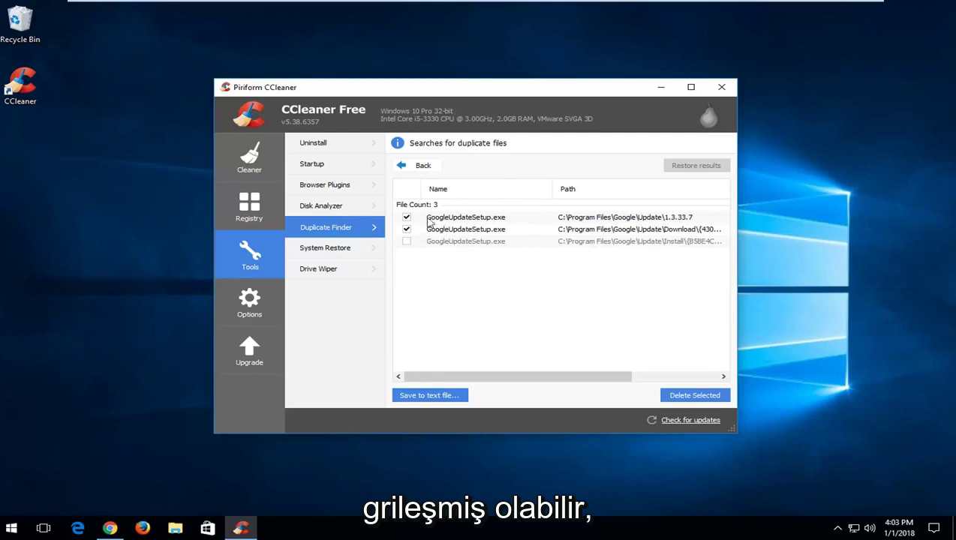
{"action": "left_click", "coordinate": [674, 396]}
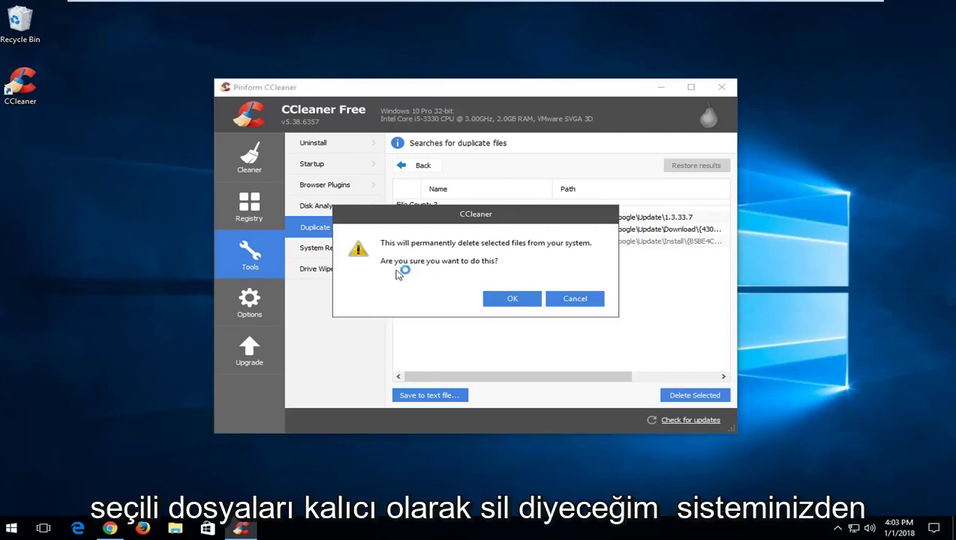
{"action": "left_click", "coordinate": [501, 304]}
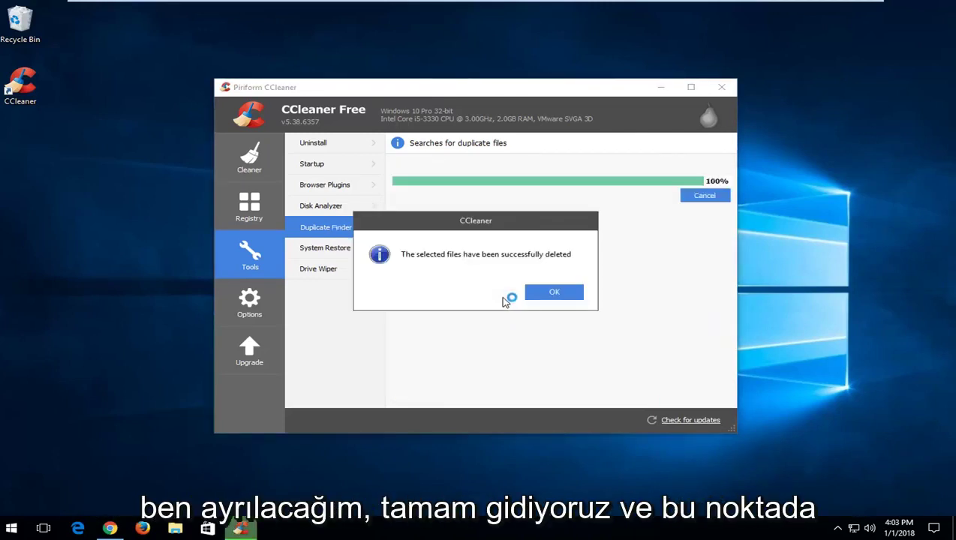
{"action": "left_click", "coordinate": [549, 296]}
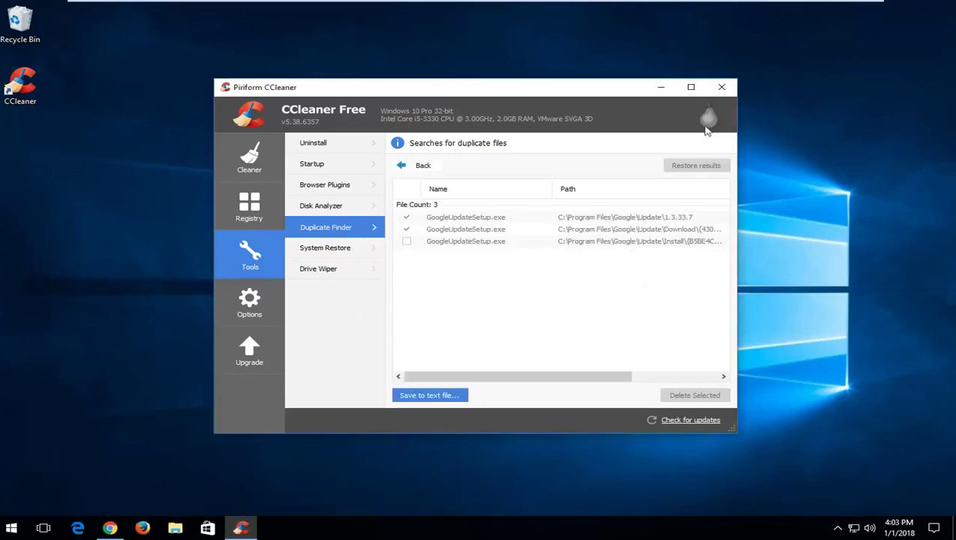
Step: Close CCleaner and dismiss its Monitoring Active notification
{"action": "left_click", "coordinate": [722, 92]}
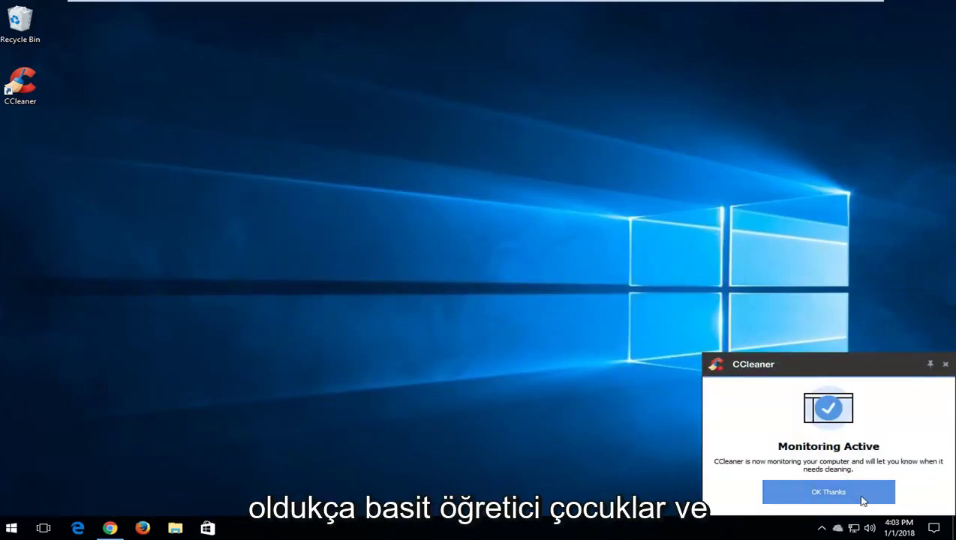
{"action": "left_click", "coordinate": [835, 495]}
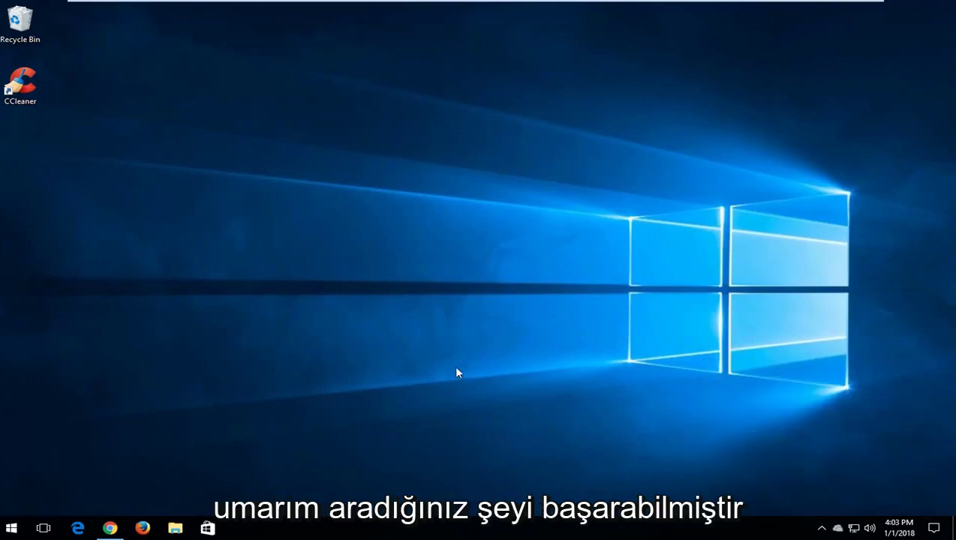